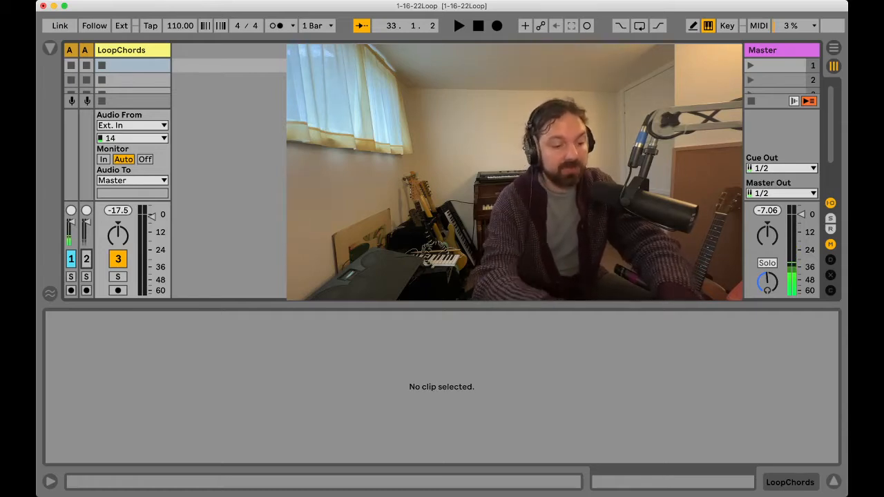
Step: Add a new MIDI track and load the C78 Core Kit drum rack onto it
{"action": "key", "text": "super+shift+t"}
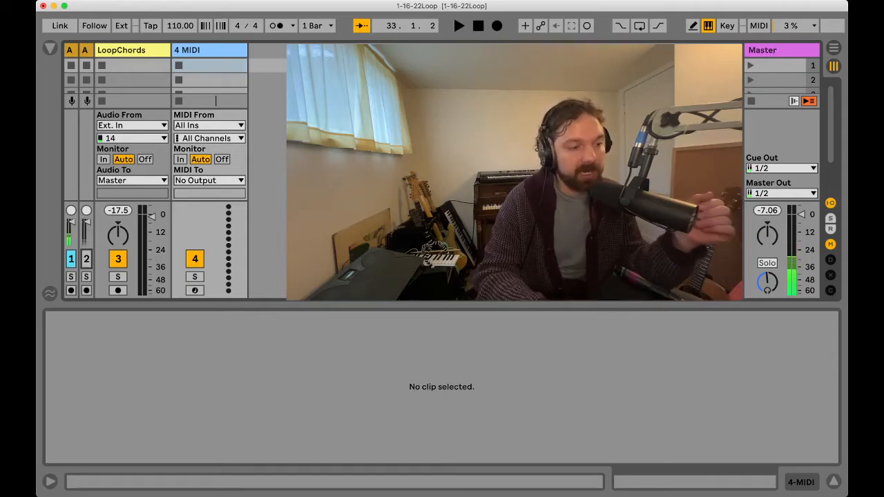
{"action": "key", "text": "super+alt+b"}
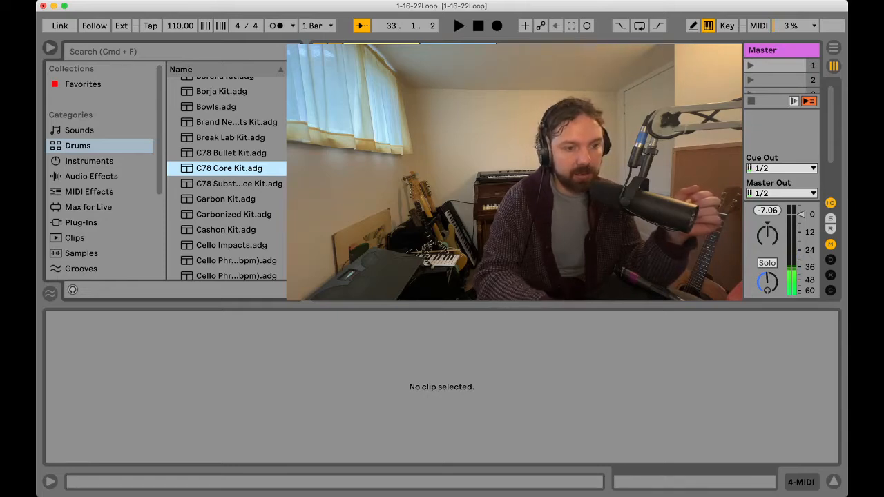
{"action": "key", "text": "Return"}
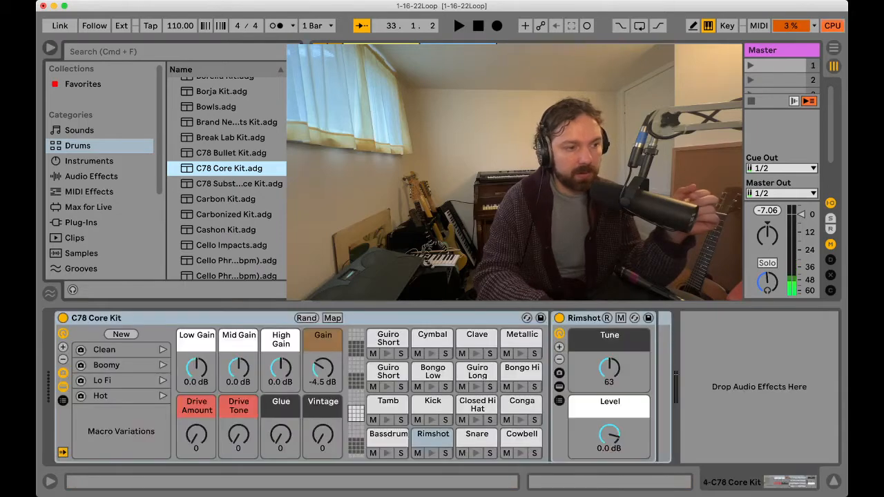
{"action": "key", "text": "alt+super+b"}
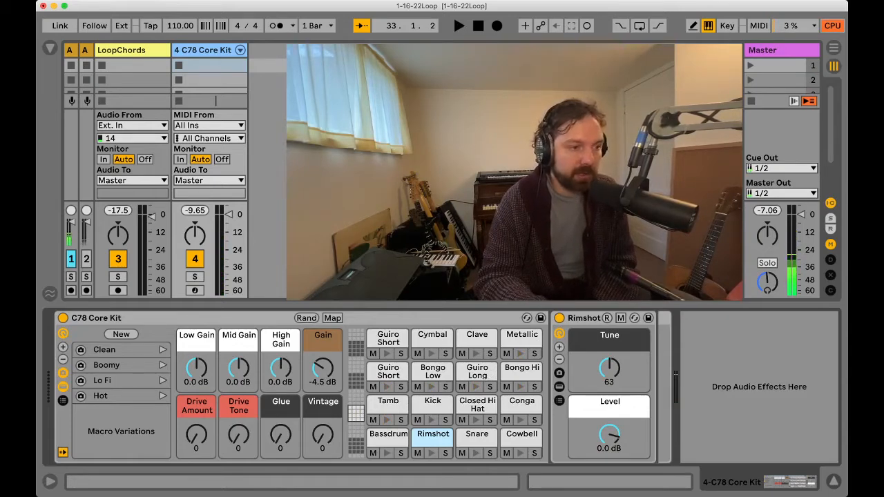
Step: Create an empty one-bar MIDI clip in the first slot of the C78 Core Kit track and enlarge its note editor
{"action": "key", "text": "super+shift+m"}
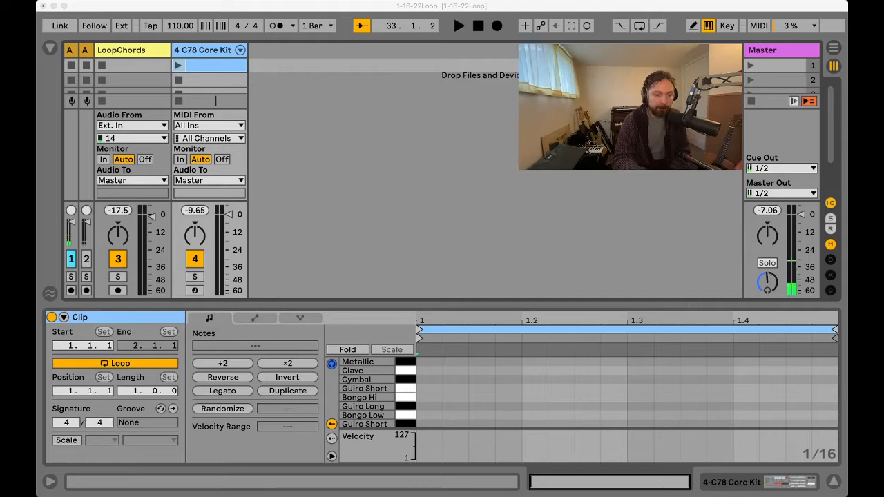
{"action": "key", "text": "super+Tab"}
{"action": "left_click_drag", "start_coordinate": [442, 305], "coordinate": [442, 183]}
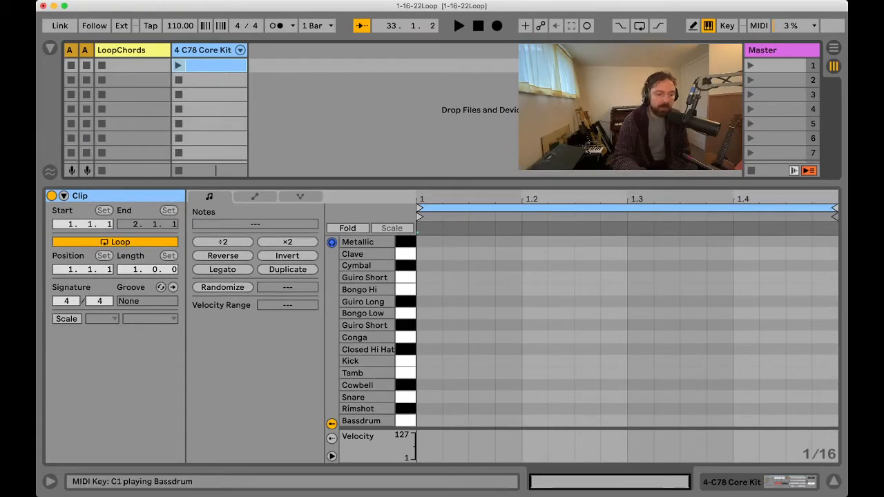
Step: Audition the kit's drum sounds and lower the C78 Core Kit track's volume, keeping all sixteen drum rows in view
{"action": "left_click_drag", "start_coordinate": [405, 420], "coordinate": [406, 277]}
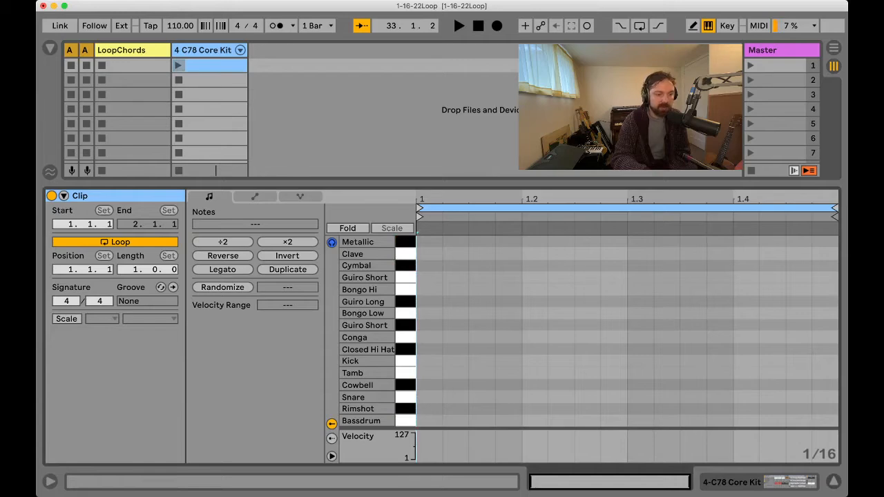
{"action": "left_click_drag", "start_coordinate": [442, 183], "coordinate": [442, 304]}
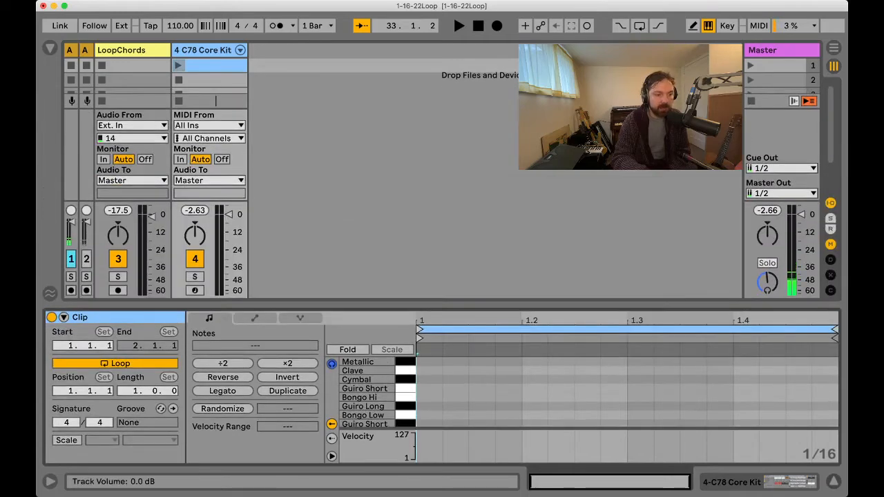
{"action": "left_click_drag", "start_coordinate": [229, 215], "coordinate": [228, 245]}
{"action": "left_click", "coordinate": [405, 380]}
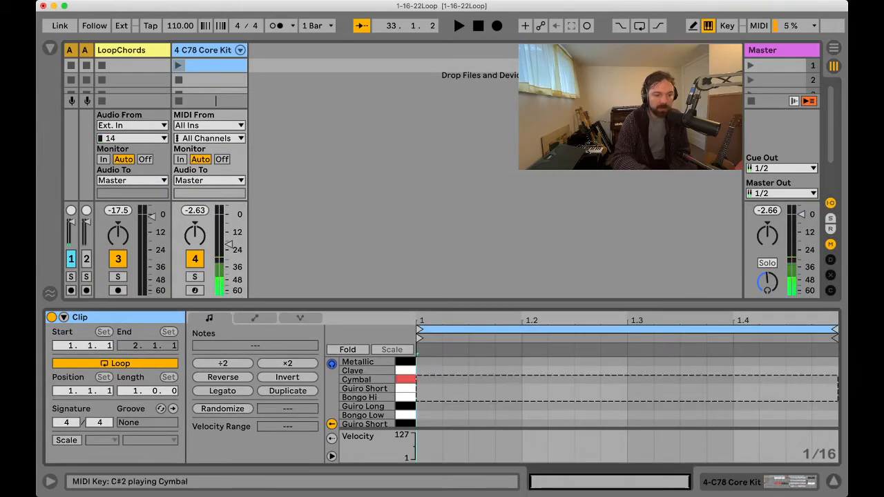
{"action": "left_click_drag", "start_coordinate": [442, 304], "coordinate": [442, 167]}
{"action": "left_click_drag", "start_coordinate": [405, 420], "coordinate": [405, 226]}
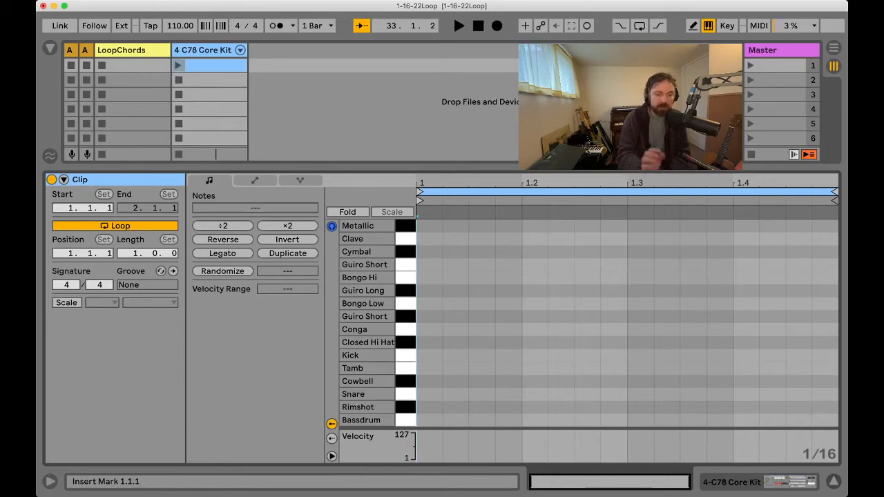
Step: Place a Bassdrum note on beat 1, a Snare note on beat 3, and Closed Hi Hat notes on all four beats
{"action": "double_click", "coordinate": [429, 420]}
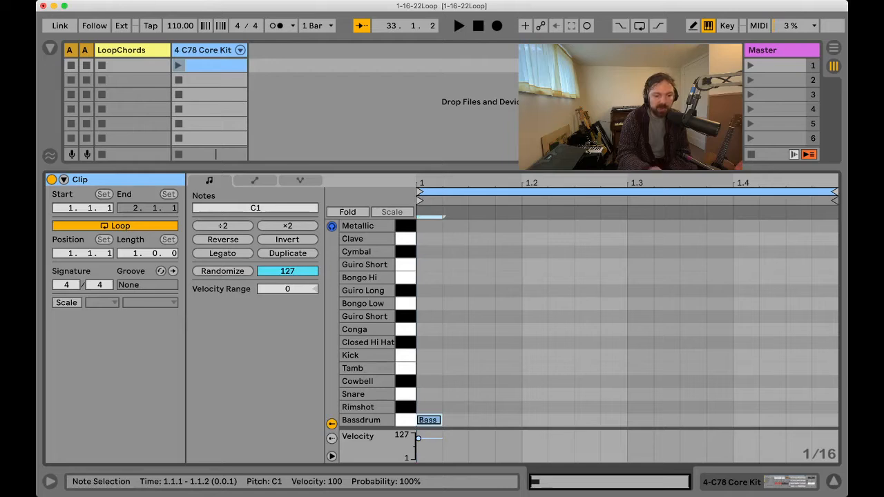
{"action": "double_click", "coordinate": [639, 394]}
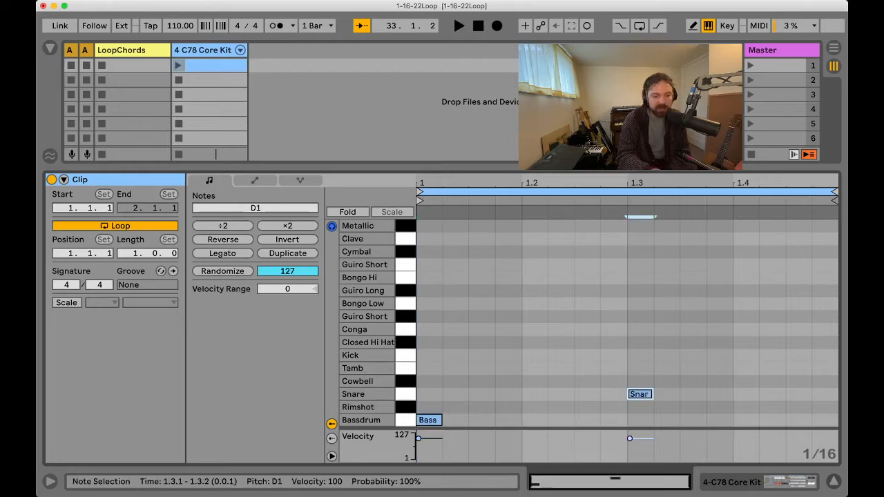
{"action": "double_click", "coordinate": [432, 343]}
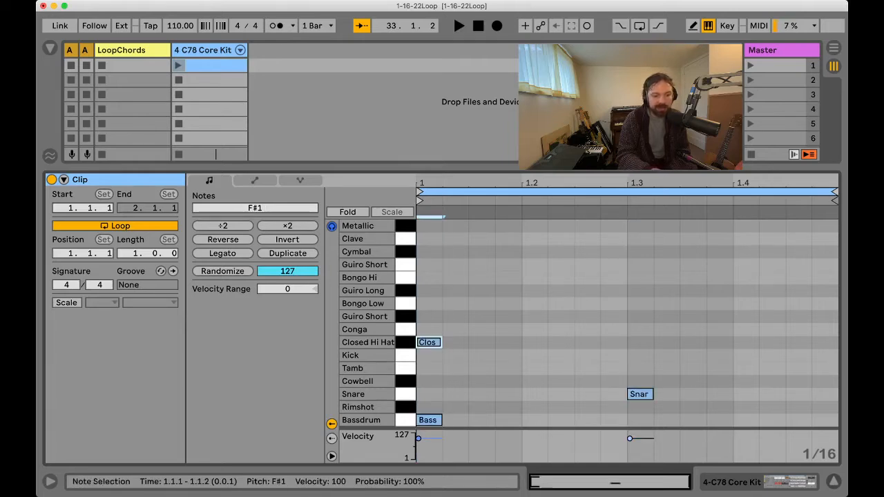
{"action": "double_click", "coordinate": [539, 342]}
{"action": "left_click", "coordinate": [646, 343]}
{"action": "double_click", "coordinate": [639, 342]}
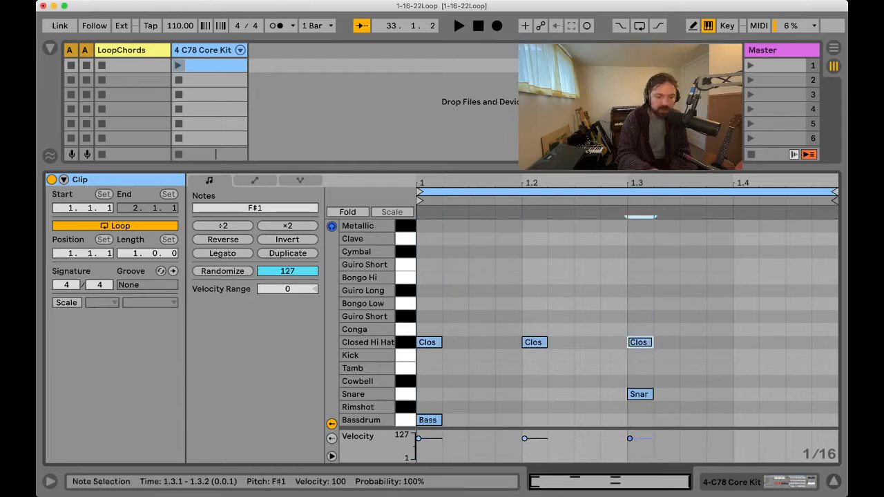
{"action": "left_click", "coordinate": [763, 342]}
{"action": "double_click", "coordinate": [745, 343]}
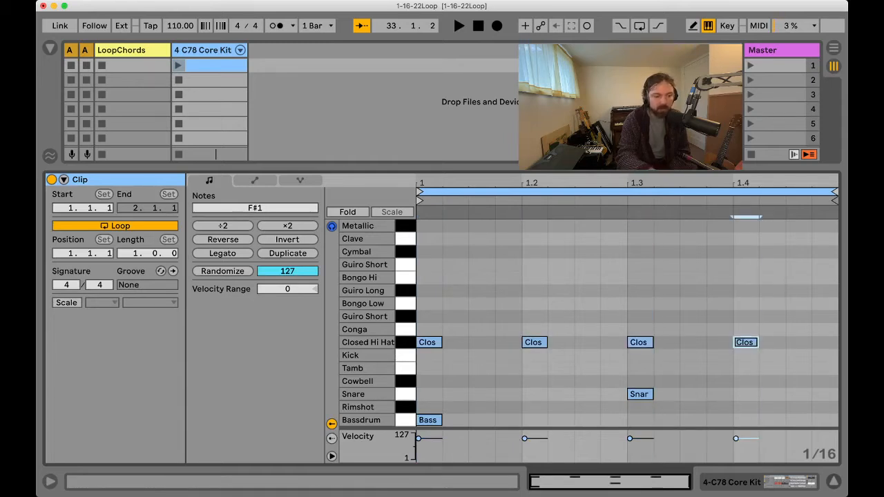
Step: Play back the one-bar drum clip to hear the pattern and stop the transport
{"action": "key", "text": "space"}
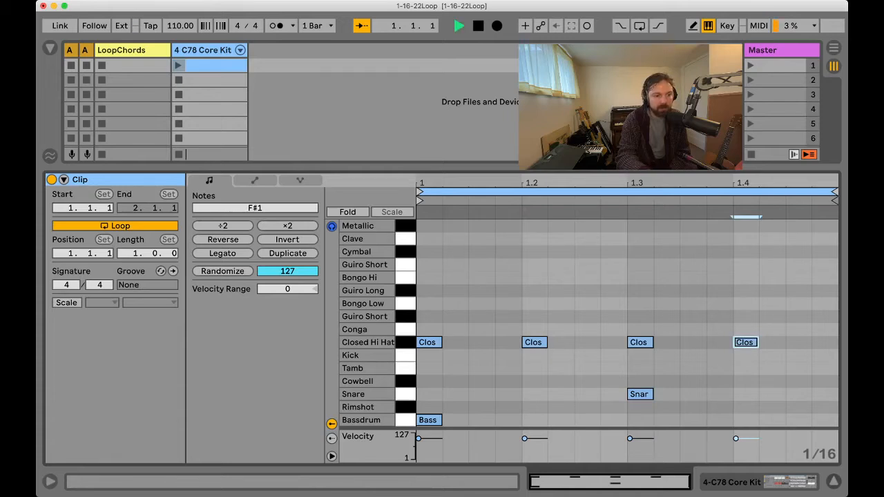
{"action": "key", "text": "space"}
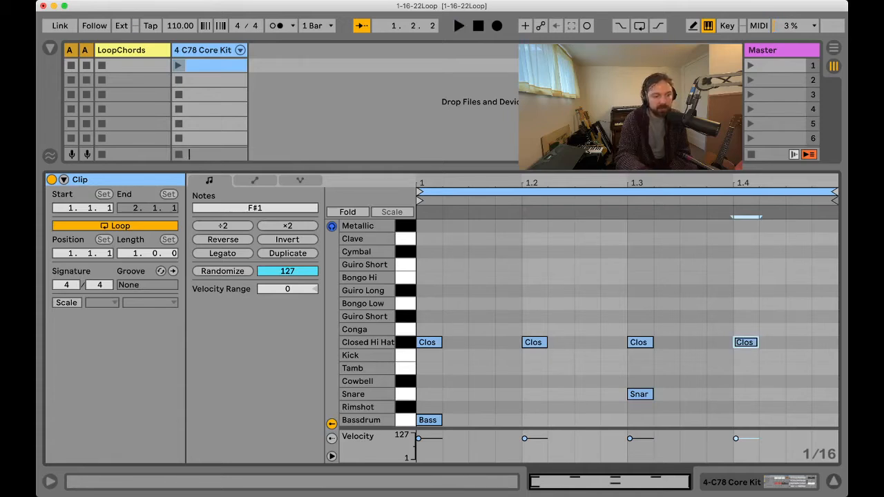
{"action": "key", "text": "space"}
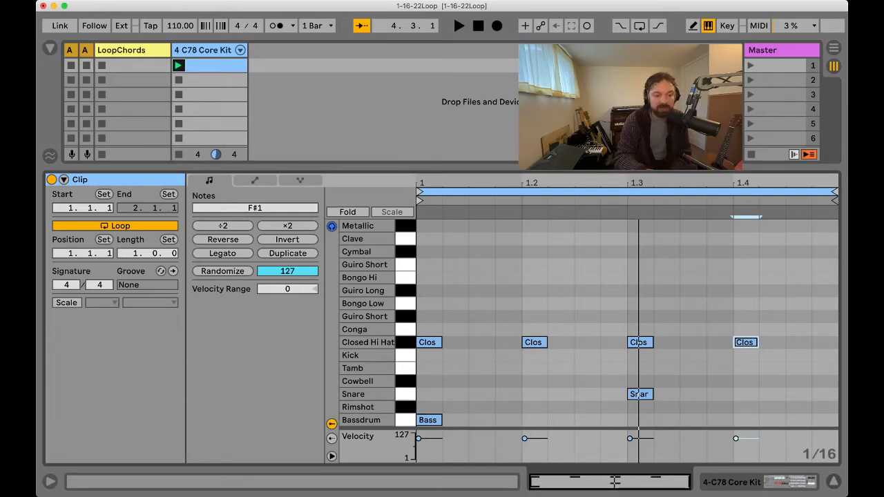
Step: Select all notes in the drum clip and shrink the note editor to bring back the mixer
{"action": "key", "text": "super+a"}
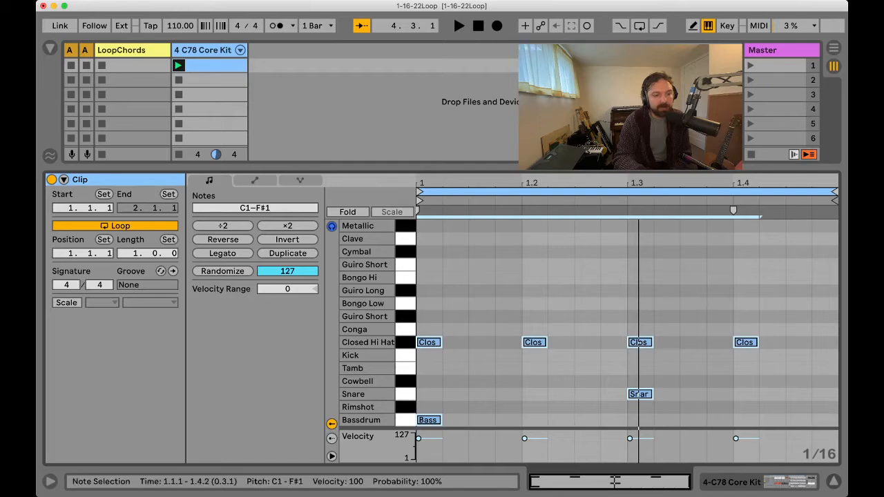
{"action": "key", "text": "alt+super+e"}
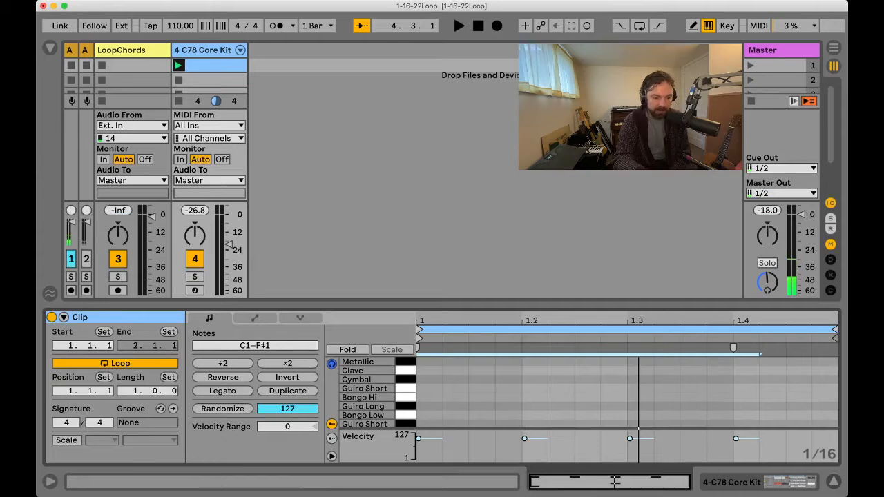
{"action": "key", "text": "super+Tab"}
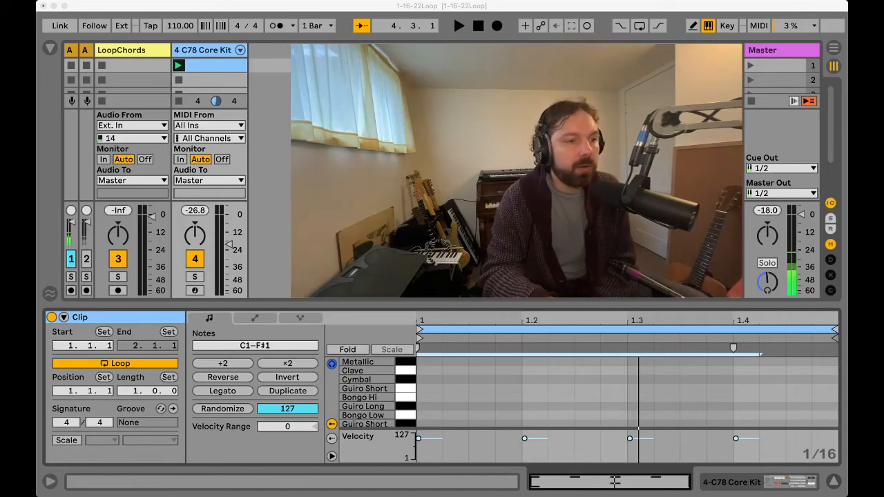
{"action": "key", "text": "super+Tab"}
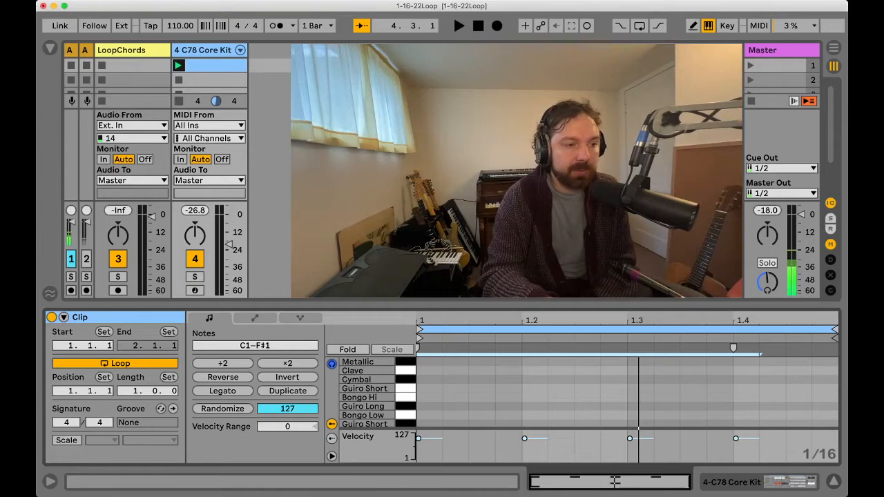
Step: Start playback of the drum loop and raise the C78 Core Kit track's volume to about -12 dB
{"action": "key", "text": "space"}
{"action": "key", "text": "Return"}
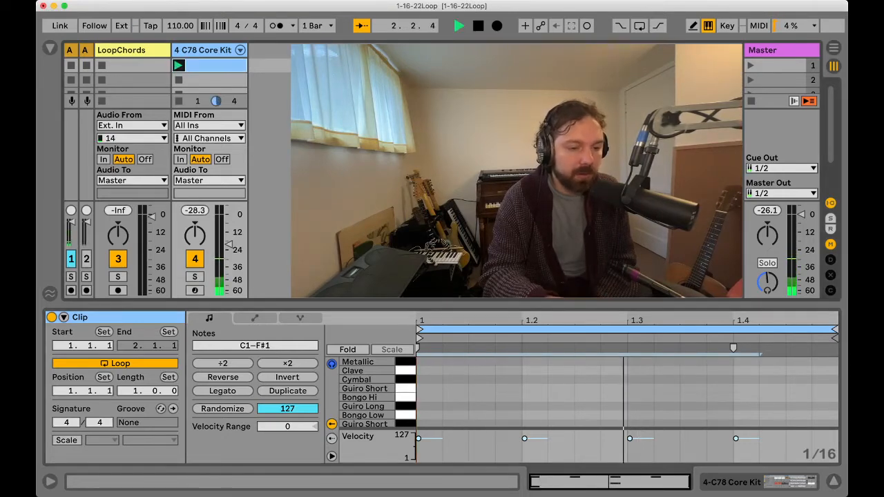
{"action": "left_click_drag", "start_coordinate": [228, 244], "coordinate": [229, 234]}
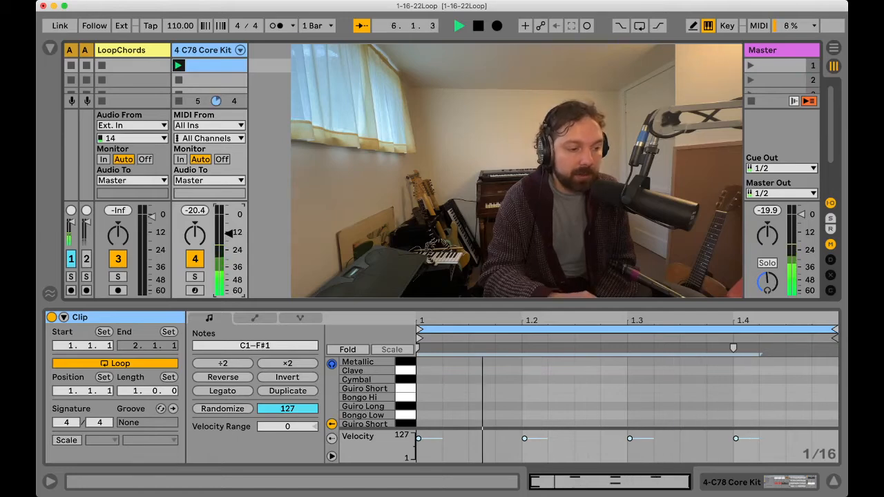
Step: Arm the LoopChords track, record a guitar take into its first slot over the drum loop, and stop the transport
{"action": "left_click", "coordinate": [118, 290]}
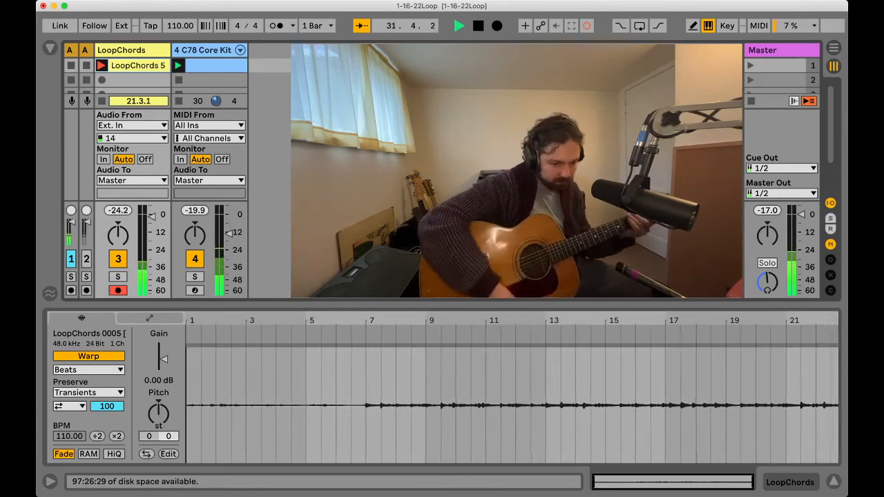
{"action": "key", "text": "space"}
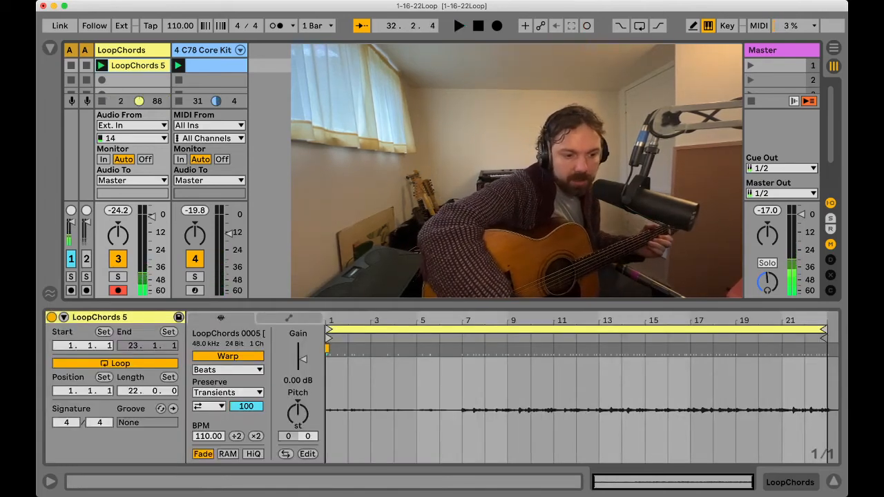
Step: Set the LoopChords clip to loop 16 bars from 7.1.1, raise its gain to 7.63 dB, and play it back
{"action": "left_click_drag", "start_coordinate": [329, 330], "coordinate": [466, 330]}
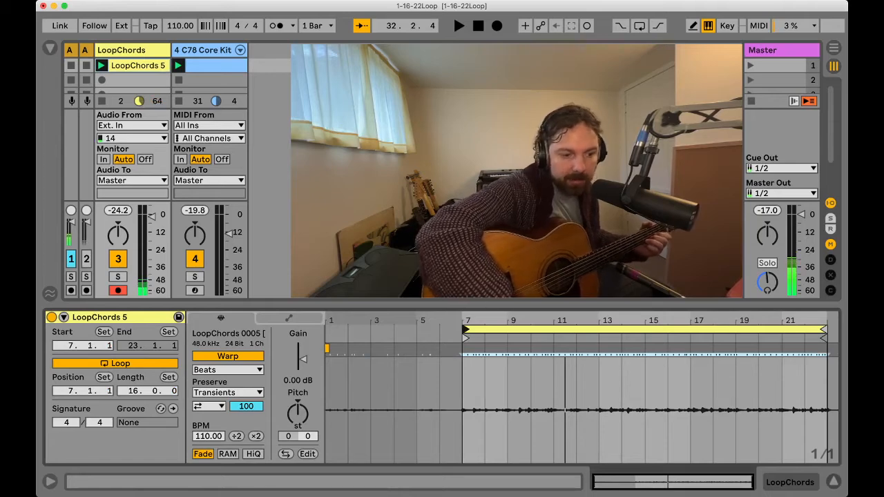
{"action": "left_click_drag", "start_coordinate": [303, 359], "coordinate": [303, 352]}
{"action": "key", "text": "space"}
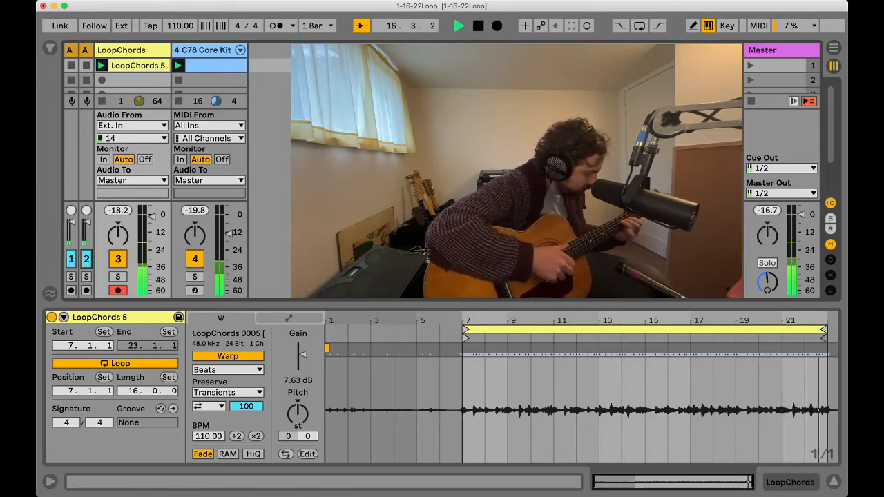
{"action": "key", "text": "space"}
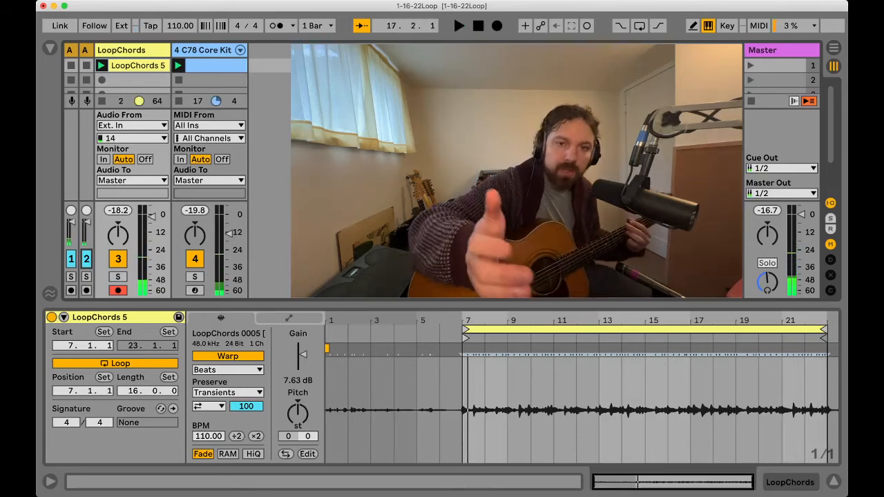